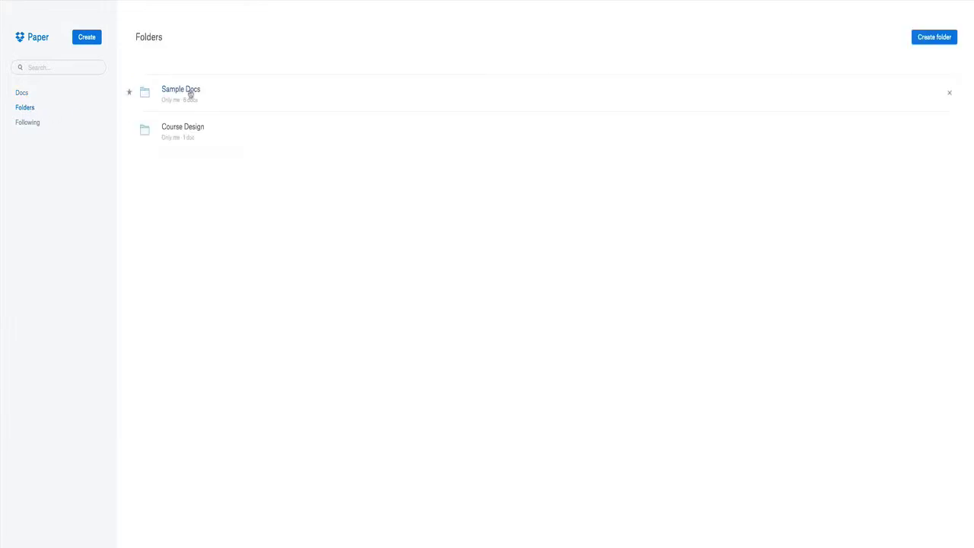
Open the "Meeting Notes - 24th December 2019" document from the recent docs list
{"action": "left_click", "coordinate": [23, 95]}
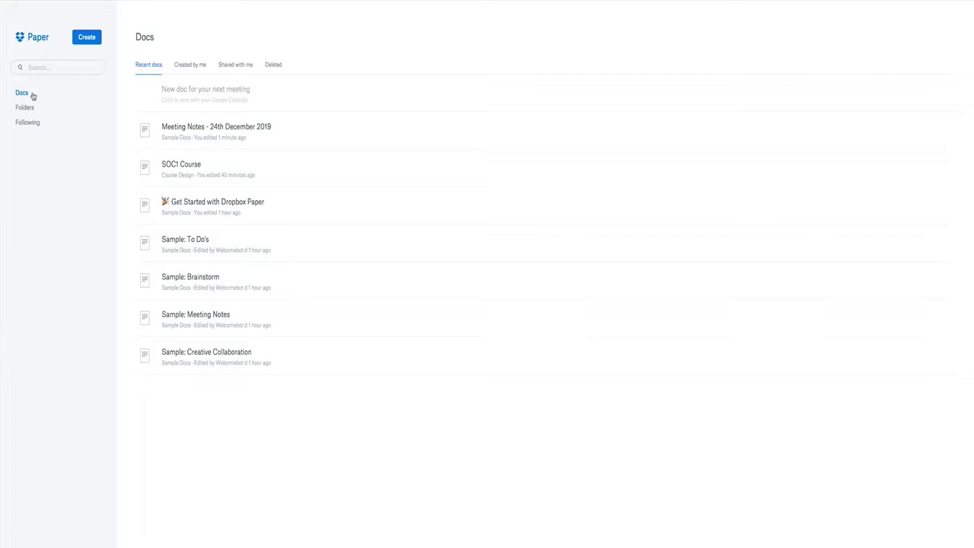
{"action": "left_click", "coordinate": [188, 129]}
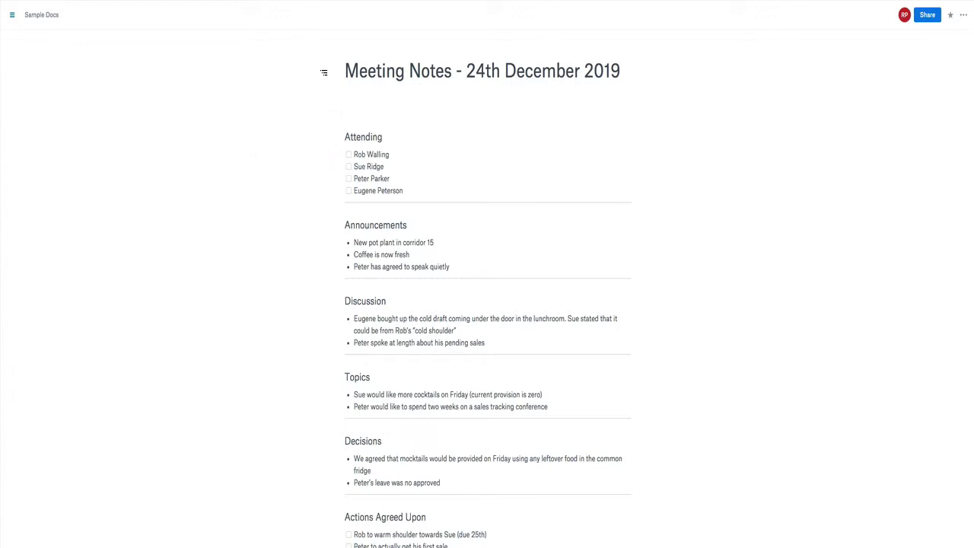
Jump to the Topics section through the document outline, and return to the title to view the outline again
{"action": "mouse_move", "coordinate": [325, 75]}
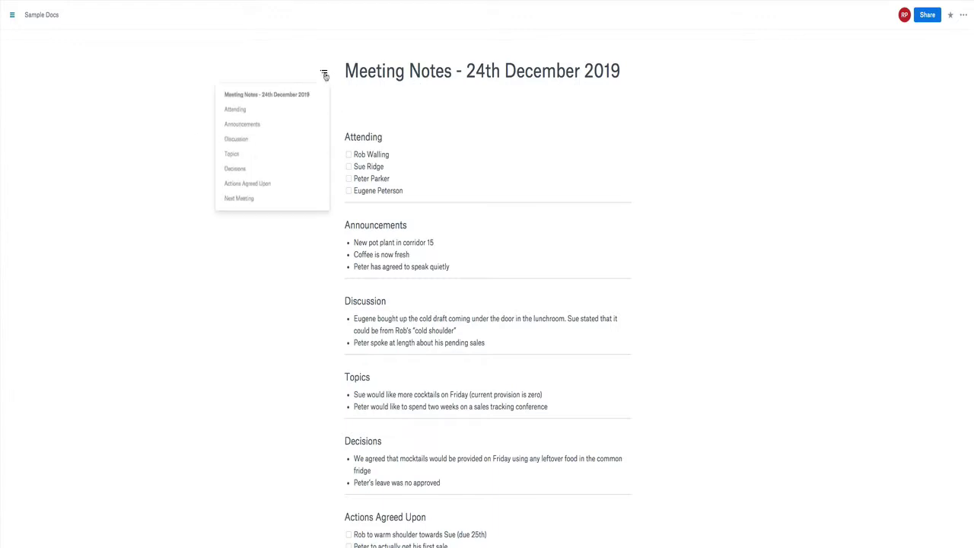
{"action": "left_click", "coordinate": [232, 155]}
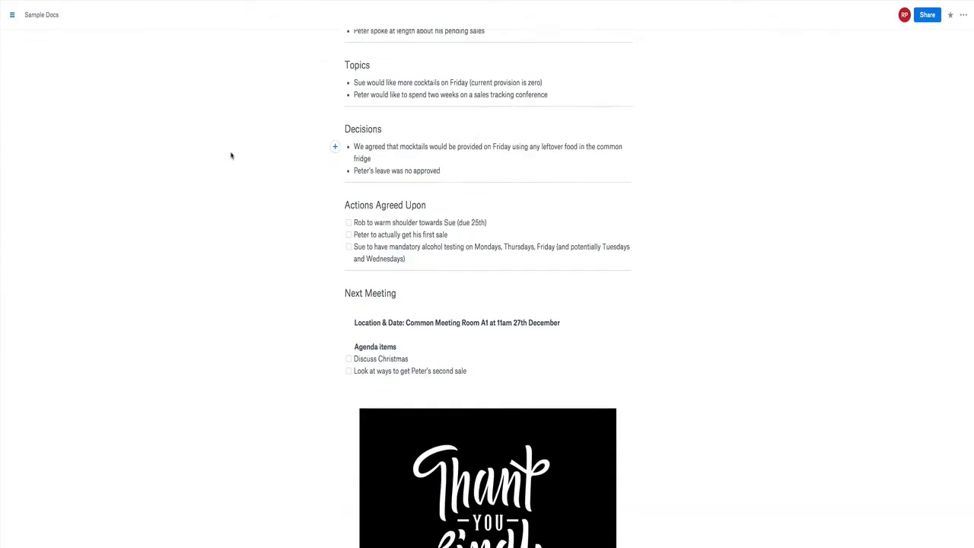
{"action": "scroll", "coordinate": [285, 153], "scroll_direction": "up", "scroll_amount": 4}
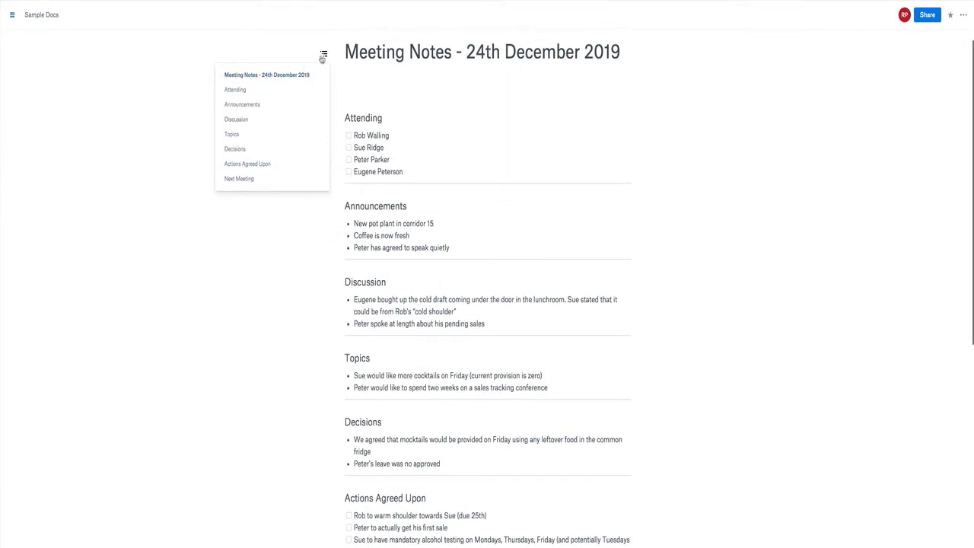
{"action": "left_click", "coordinate": [323, 56]}
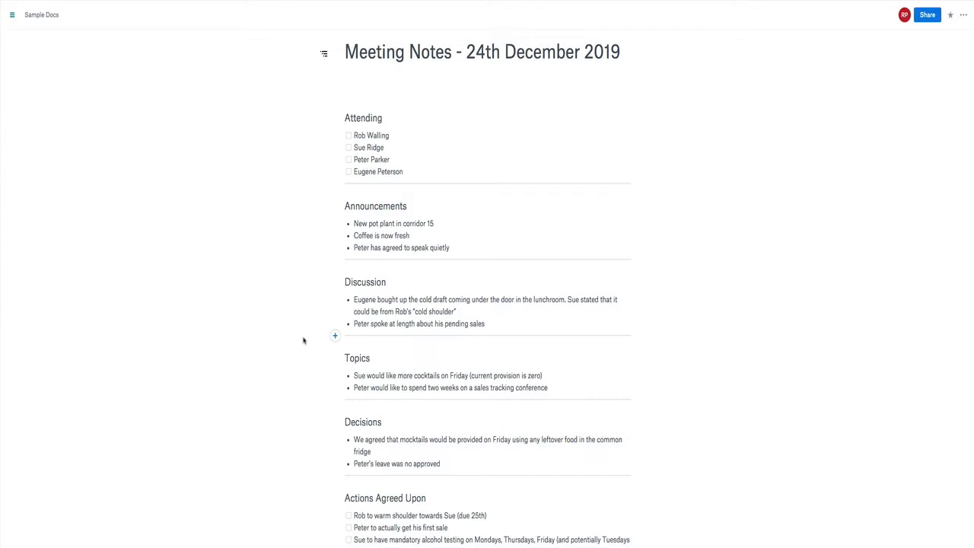
{"action": "scroll", "coordinate": [303, 340], "scroll_direction": "down", "scroll_amount": 1}
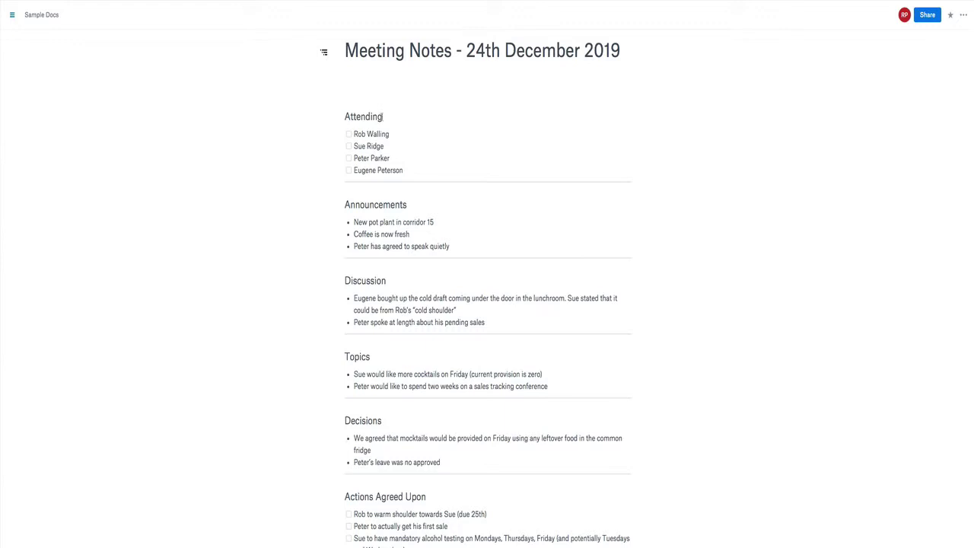
Change the Attending heading to the large H1 style and view the resulting outline
{"action": "left_click_drag", "start_coordinate": [382, 117], "coordinate": [345, 117]}
{"action": "left_click", "coordinate": [275, 94]}
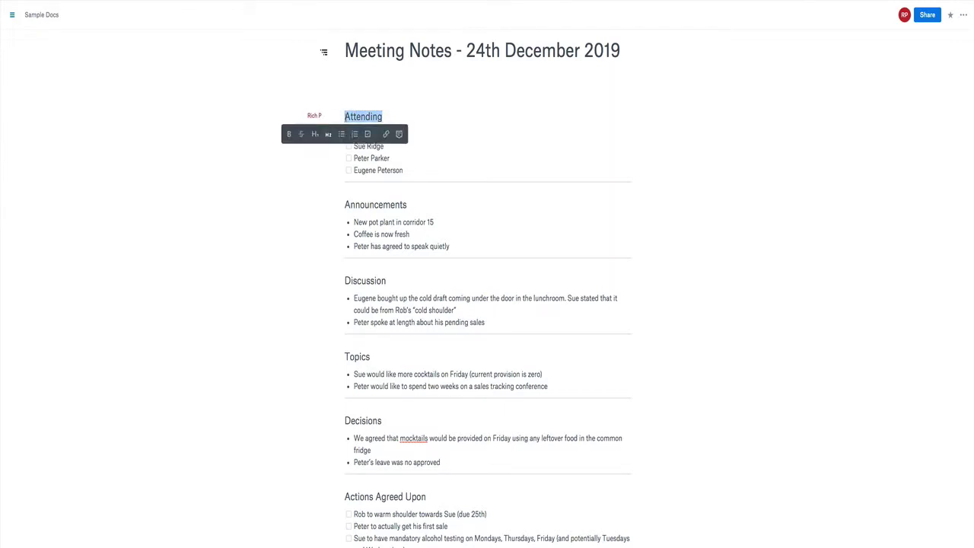
{"action": "left_click", "coordinate": [314, 132]}
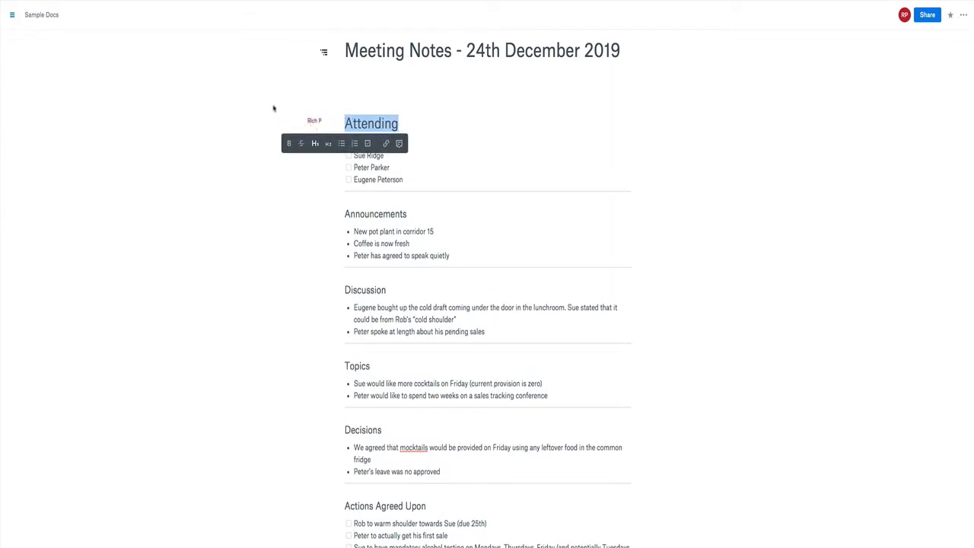
{"action": "left_click", "coordinate": [278, 102]}
{"action": "mouse_move", "coordinate": [325, 54]}
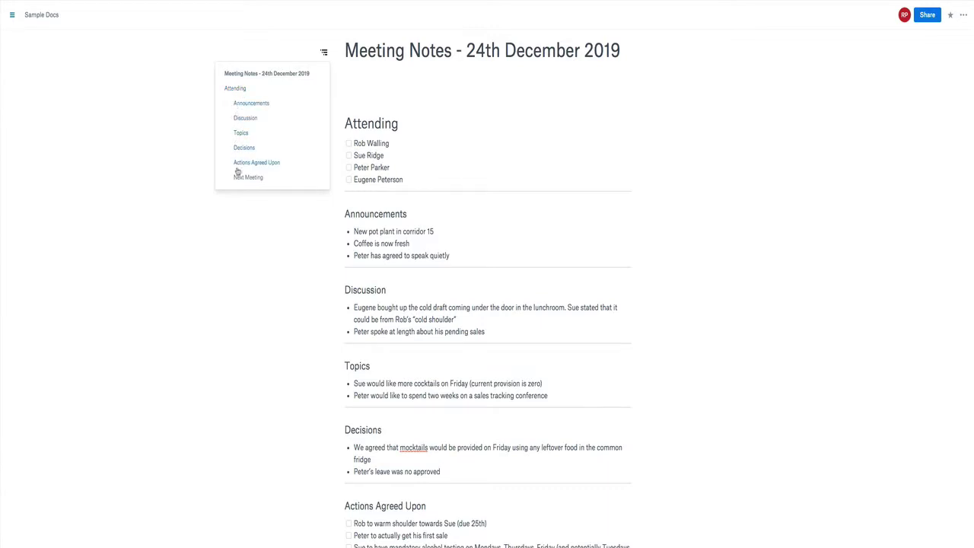
Set the Attending heading back to the H2 style and check the document outline
{"action": "double_click", "coordinate": [395, 126]}
{"action": "left_click", "coordinate": [379, 143]}
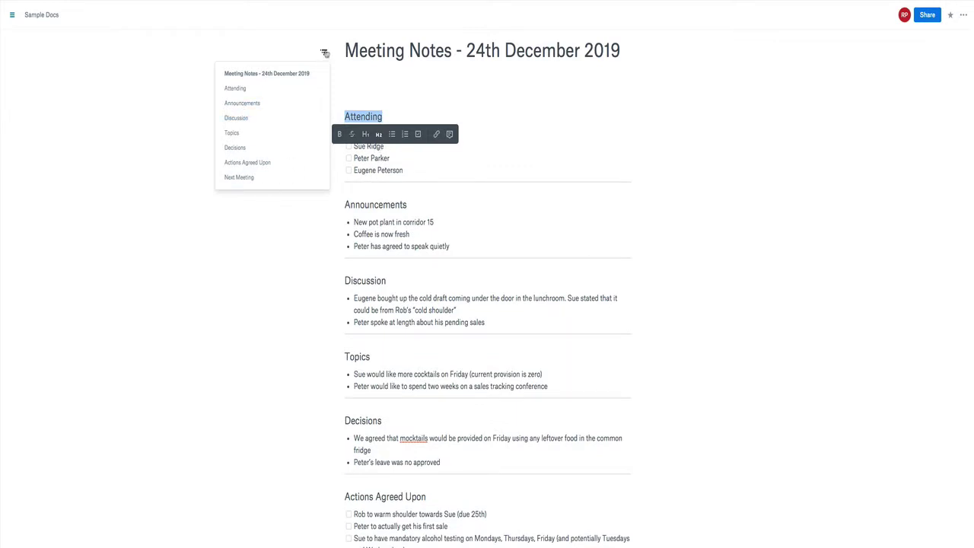
{"action": "left_click", "coordinate": [325, 53]}
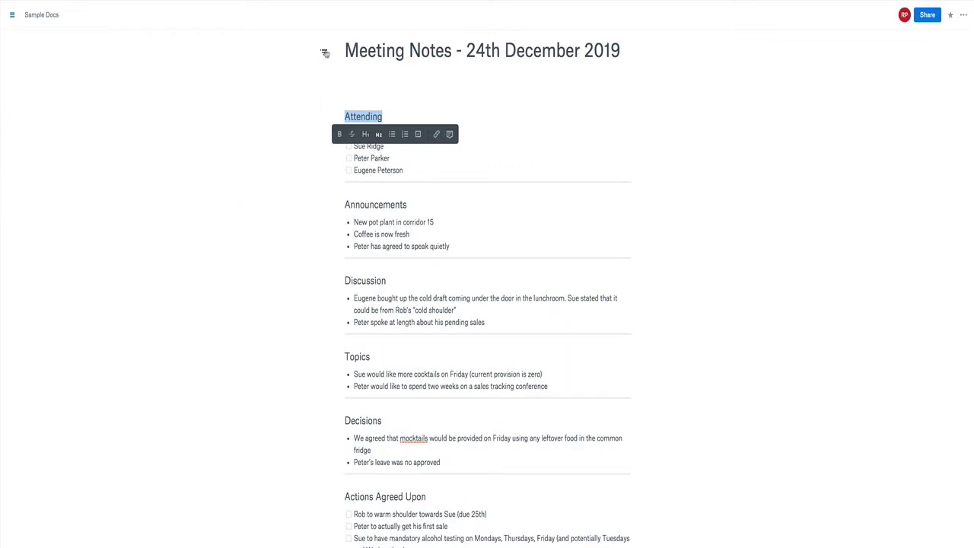
{"action": "left_click", "coordinate": [297, 176]}
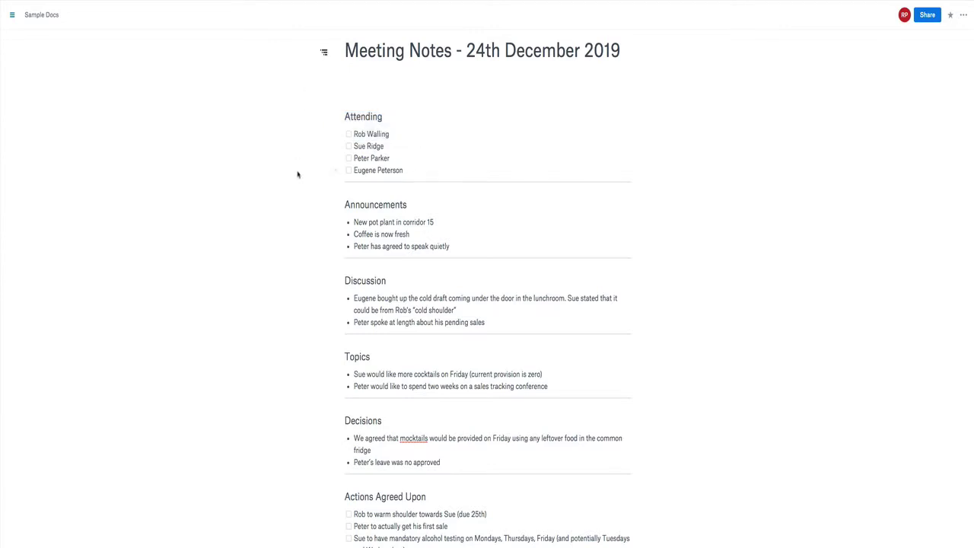
Try adding an empty line under the Attending heading and a section break below its checklist
{"action": "double_click", "coordinate": [380, 120]}
{"action": "left_click", "coordinate": [322, 149]}
{"action": "left_click", "coordinate": [335, 134]}
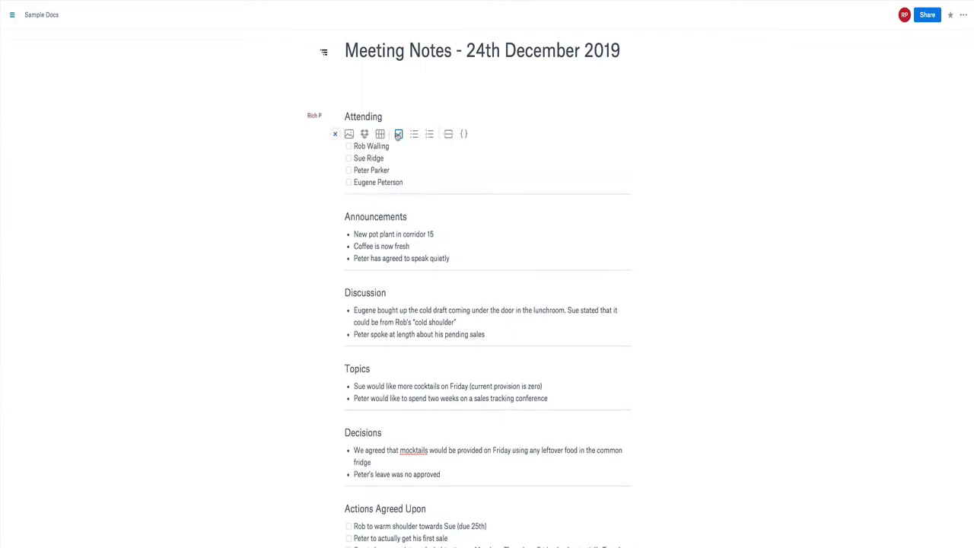
{"action": "key", "text": "BackSpace"}
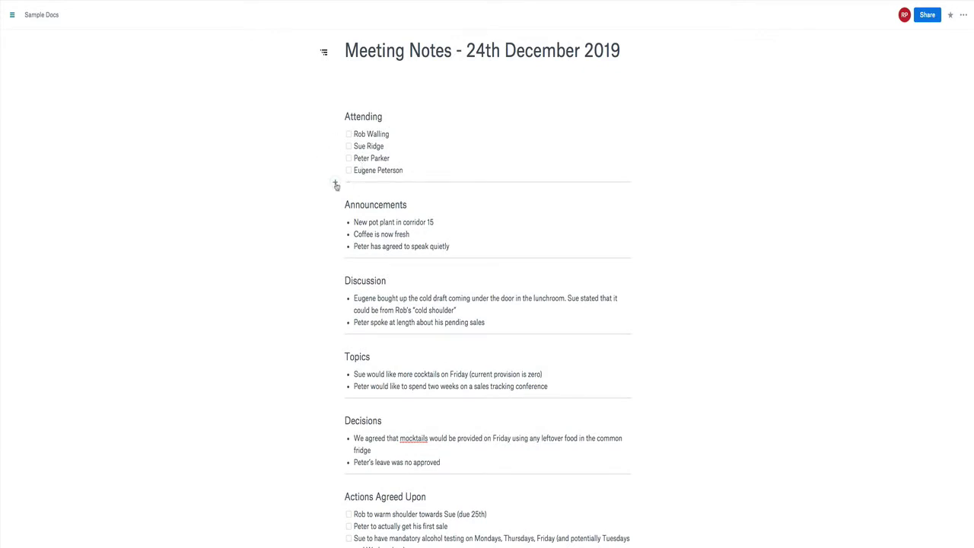
{"action": "left_click", "coordinate": [335, 185]}
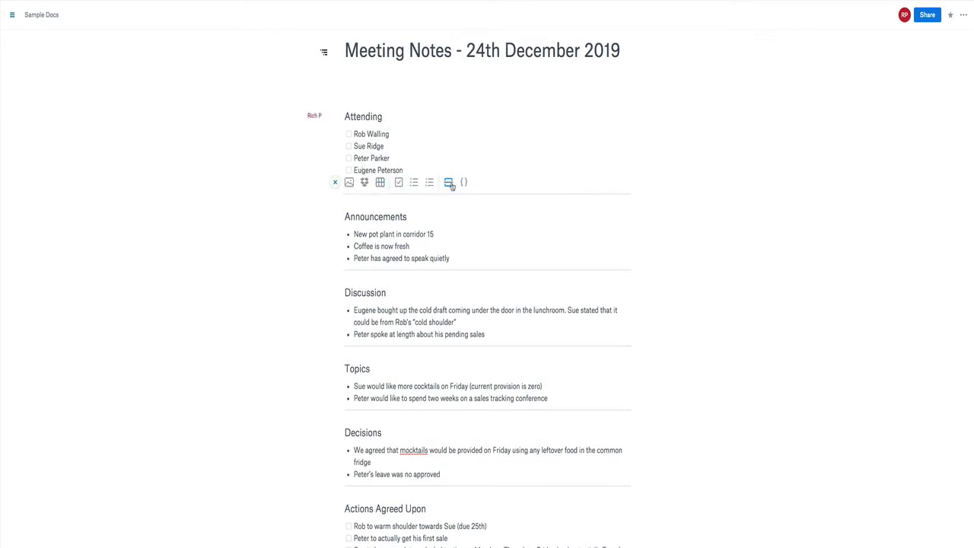
{"action": "left_click", "coordinate": [448, 183]}
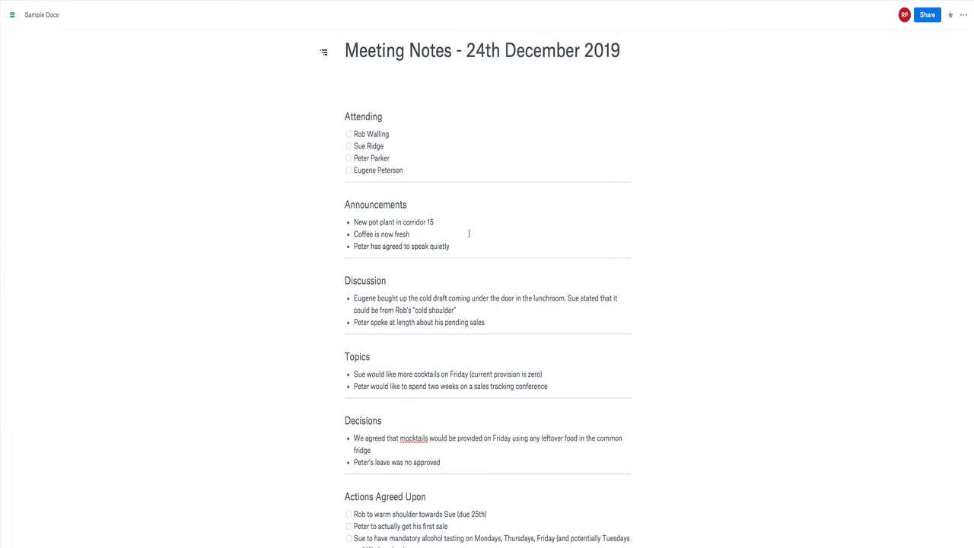
Show the insert options on a new line above the Discussion heading and remove that line
{"action": "mouse_move", "coordinate": [308, 237]}
{"action": "scroll", "coordinate": [315, 261], "scroll_direction": "down", "scroll_amount": 1}
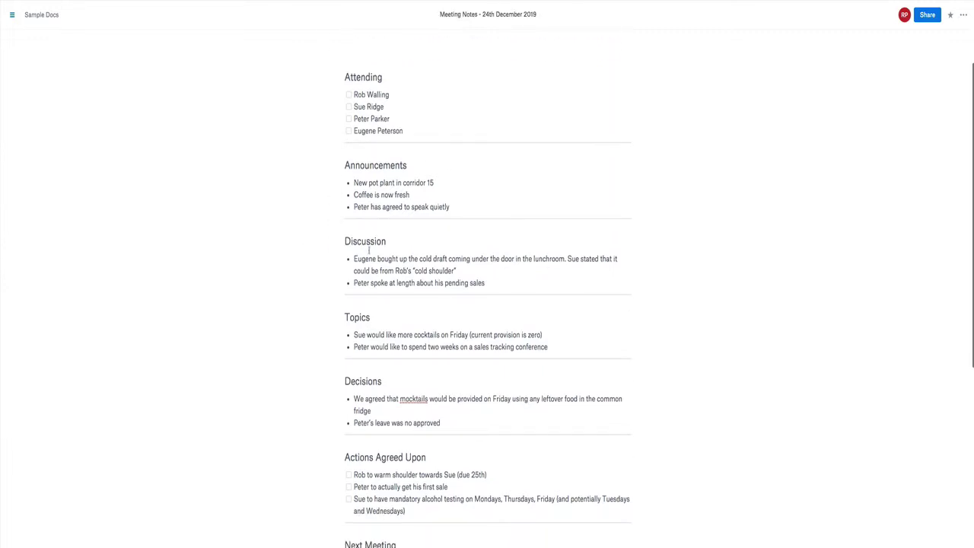
{"action": "left_click", "coordinate": [336, 241]}
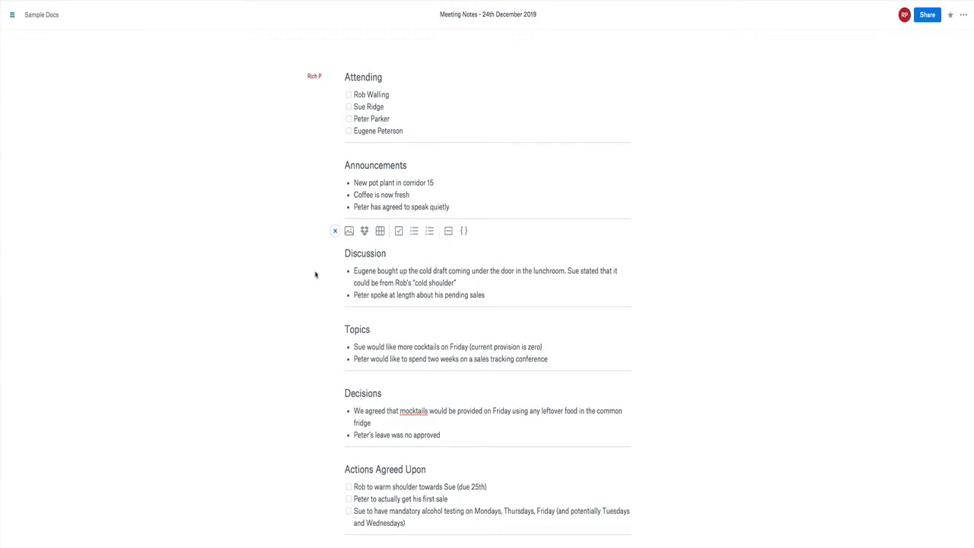
{"action": "key", "text": "BackSpace"}
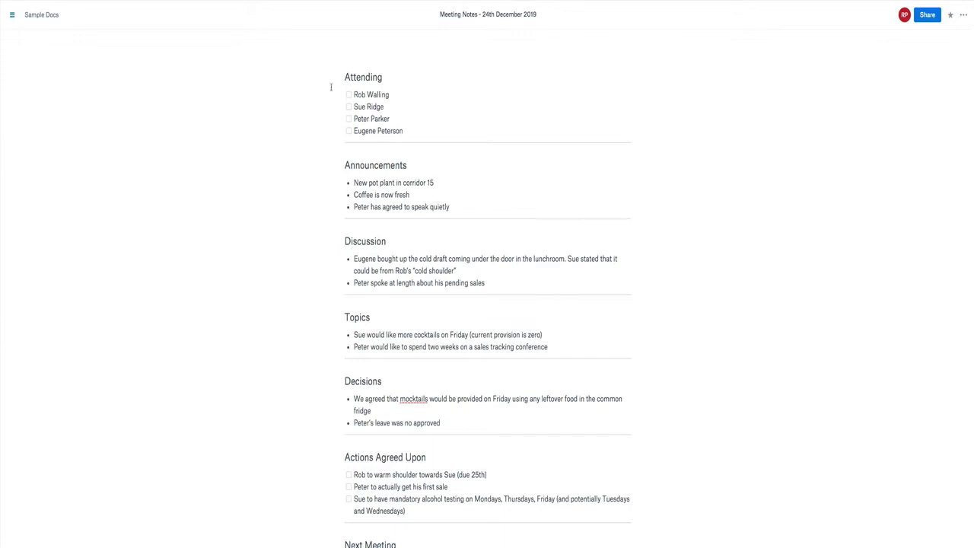
Look through the sections of the meeting notes from Attending down to Next Meeting
{"action": "scroll", "coordinate": [332, 106], "scroll_direction": "up", "scroll_amount": 1}
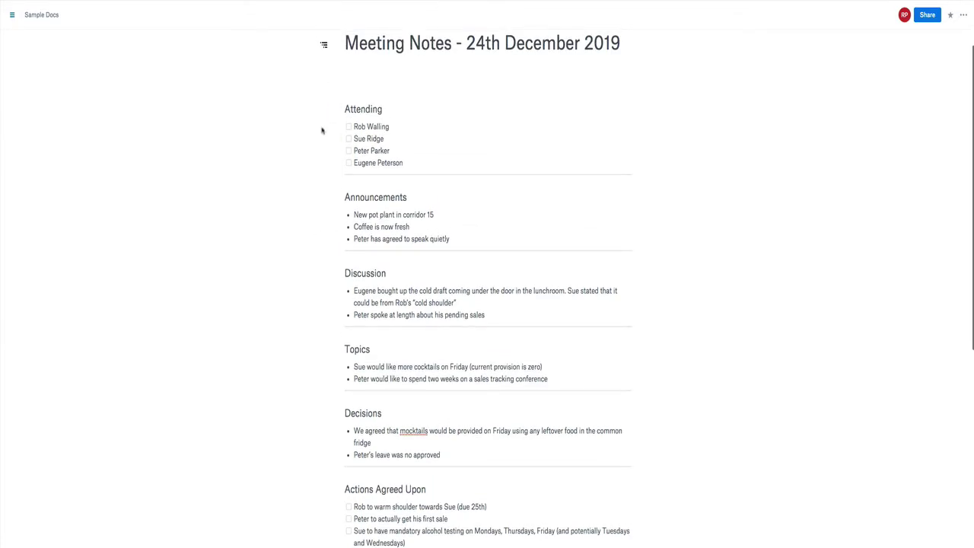
{"action": "scroll", "coordinate": [319, 145], "scroll_direction": "down", "scroll_amount": 1}
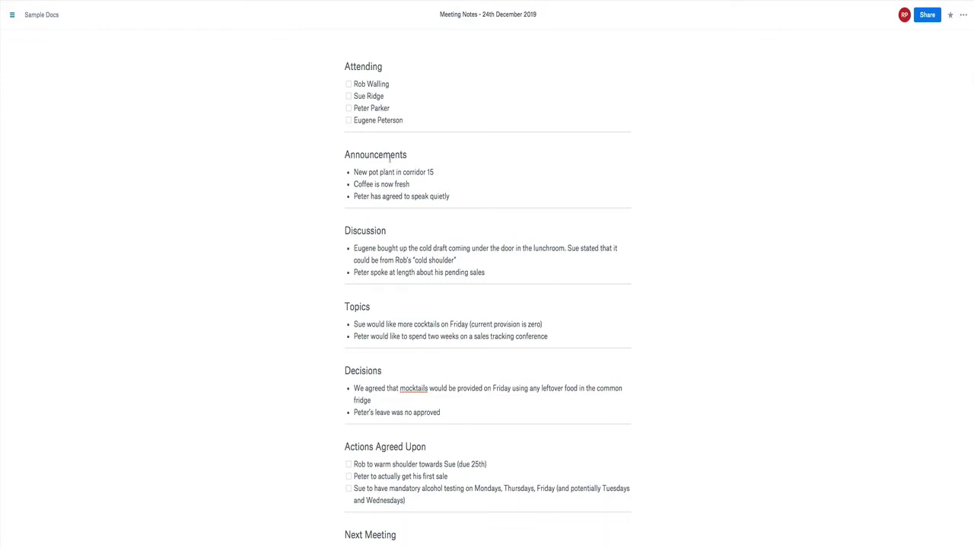
{"action": "scroll", "coordinate": [293, 213], "scroll_direction": "down", "scroll_amount": 1}
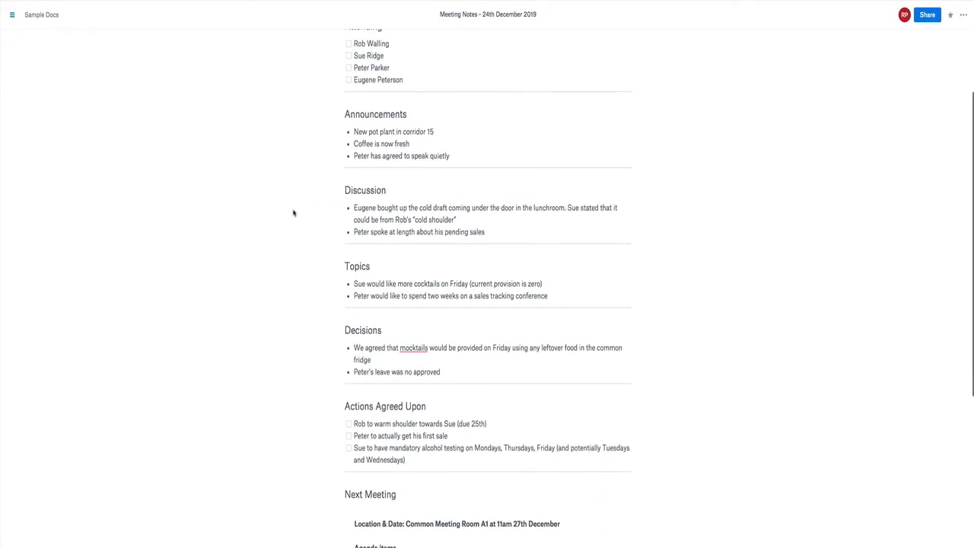
{"action": "scroll", "coordinate": [327, 223], "scroll_direction": "down", "scroll_amount": 2}
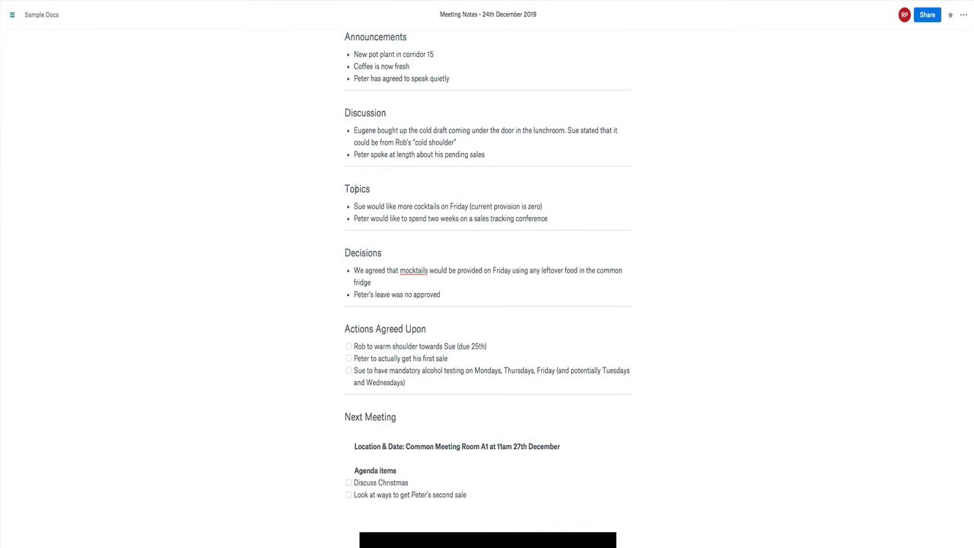
{"action": "left_click", "coordinate": [371, 189]}
{"action": "scroll", "coordinate": [395, 328], "scroll_direction": "down", "scroll_amount": 1}
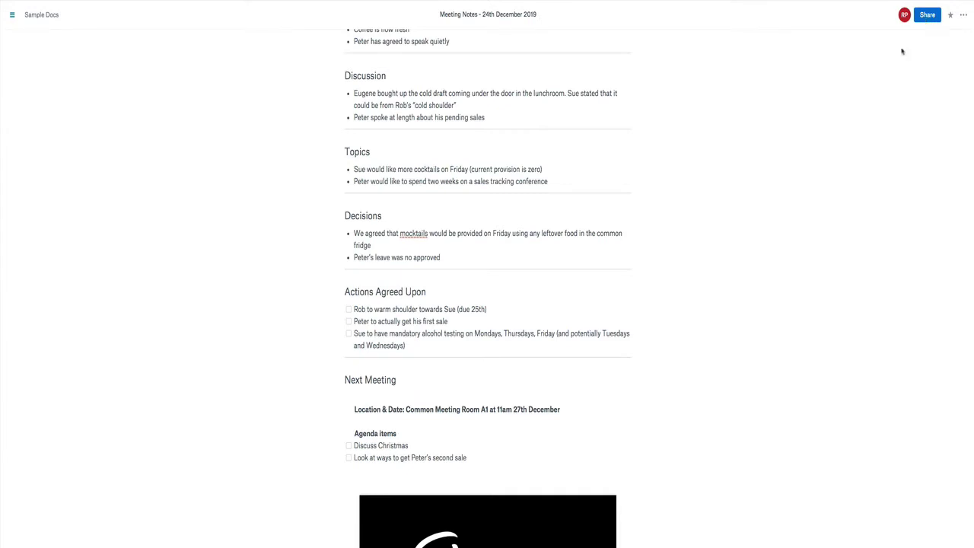
Tick off the first two attendees in the Attending checklist
{"action": "mouse_move", "coordinate": [641, 310]}
{"action": "scroll", "coordinate": [670, 325], "scroll_direction": "down", "scroll_amount": 1}
{"action": "scroll", "coordinate": [347, 300], "scroll_direction": "up", "scroll_amount": 5}
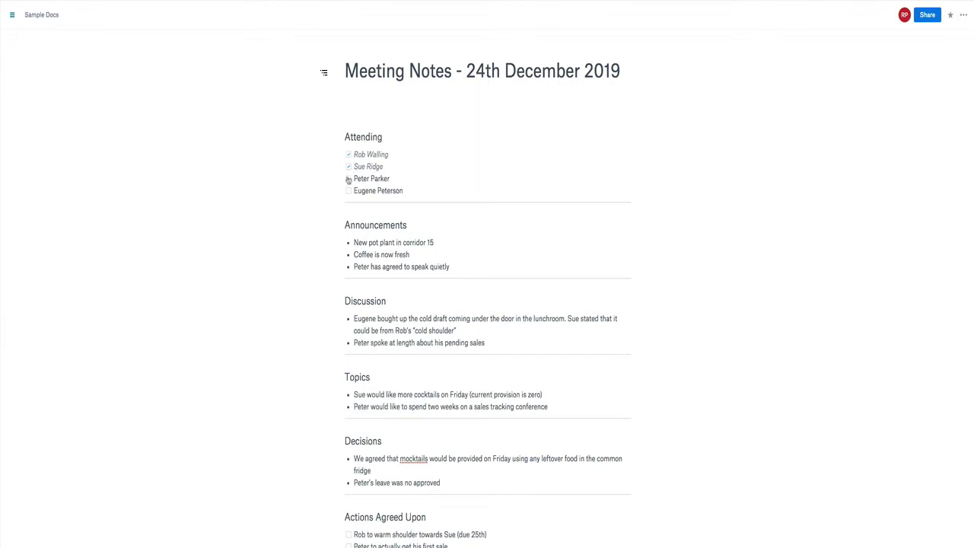
Post the comment "Not happy with this item" on the first task under Actions Agreed Upon
{"action": "scroll", "coordinate": [316, 245], "scroll_direction": "down", "scroll_amount": 5}
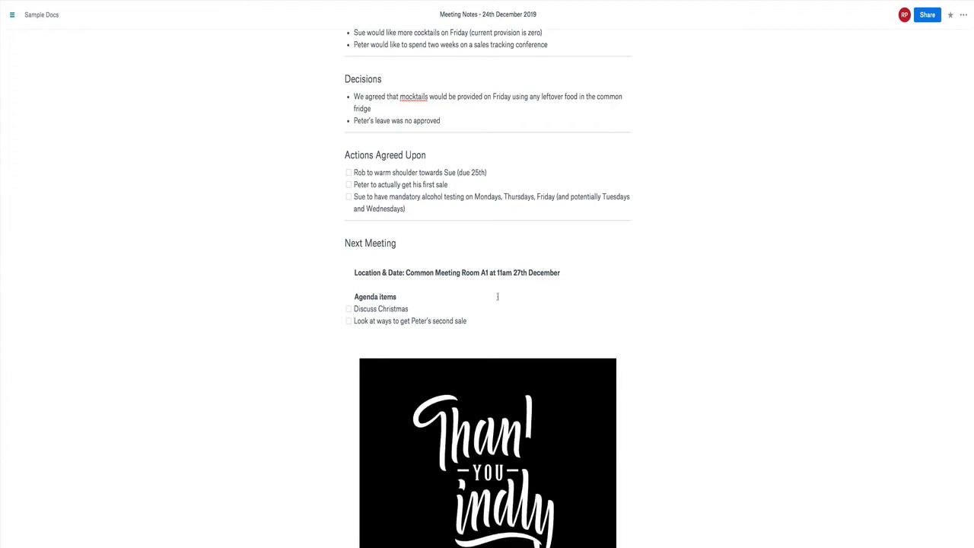
{"action": "scroll", "coordinate": [498, 296], "scroll_direction": "up", "scroll_amount": 2}
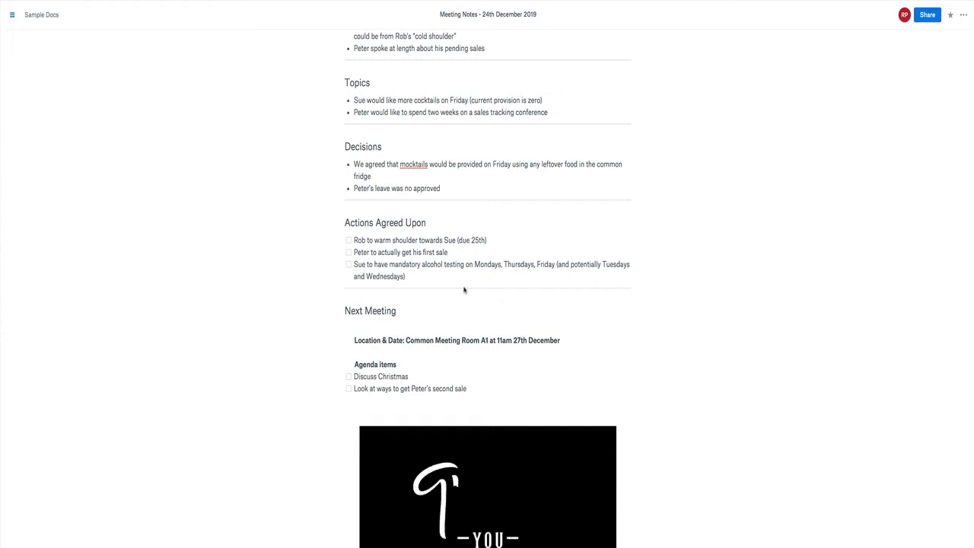
{"action": "left_click_drag", "start_coordinate": [489, 242], "coordinate": [353, 240]}
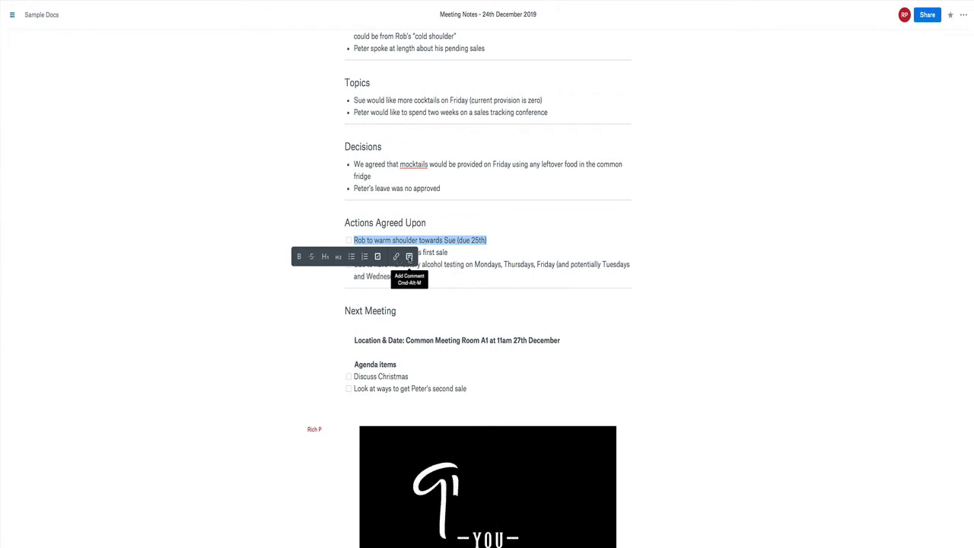
{"action": "left_click", "coordinate": [410, 256]}
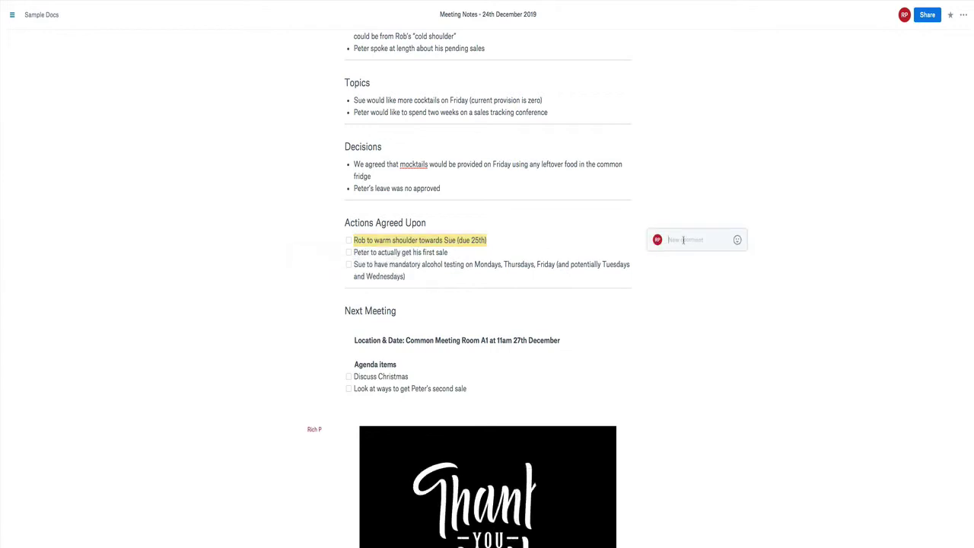
{"action": "type", "text": "Not ha"}
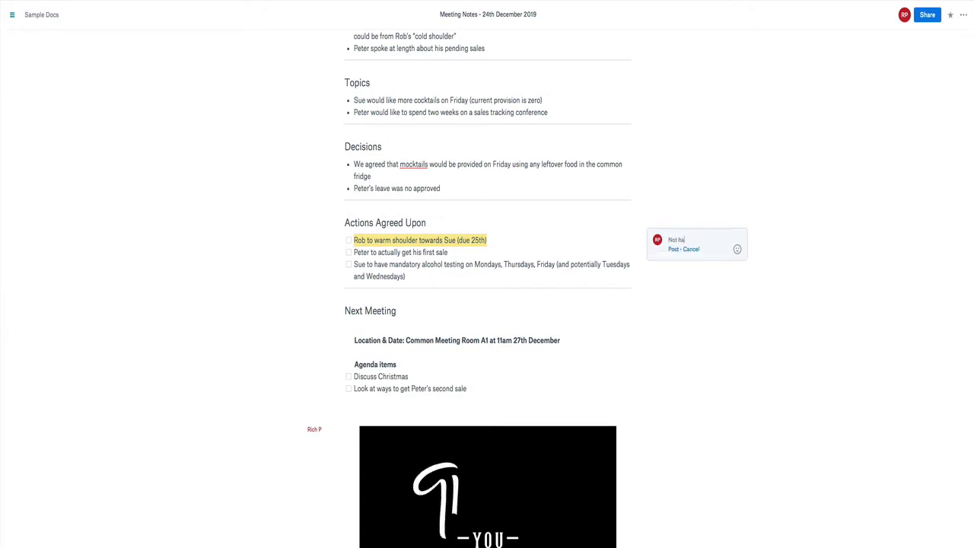
{"action": "type", "text": "ppy with this item"}
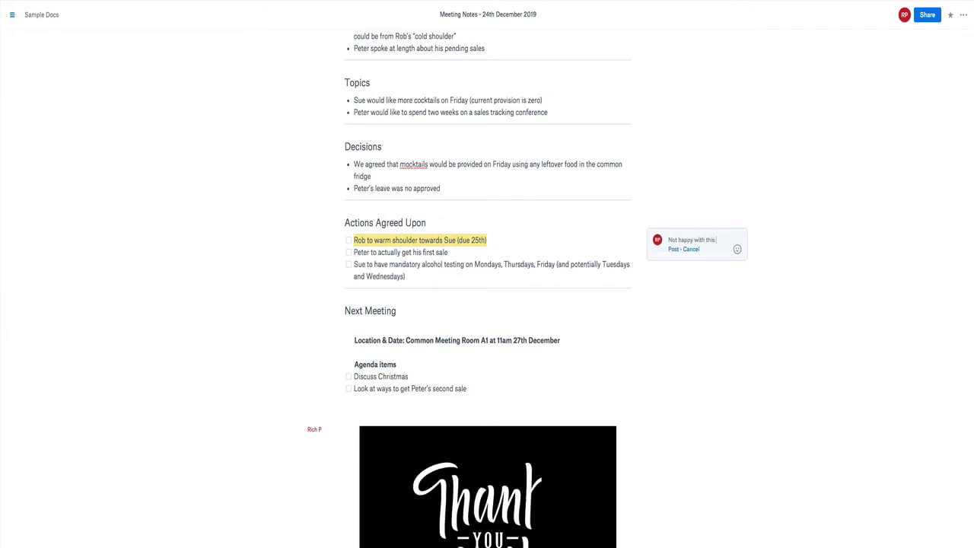
{"action": "left_click", "coordinate": [674, 250]}
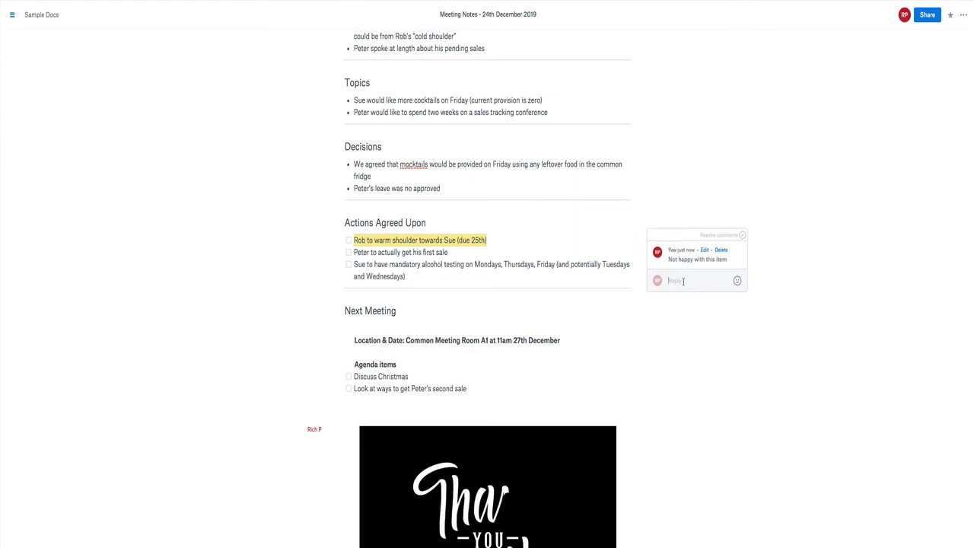
{"action": "left_click", "coordinate": [718, 332]}
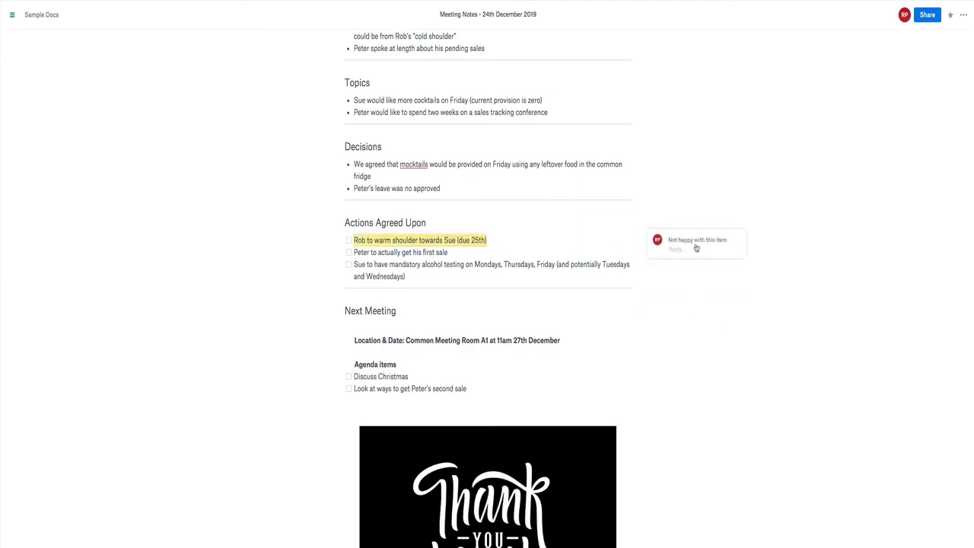
Post the comment "This is not fair" with the second cat sticker, a green one, on the second task under Actions Agreed Upon
{"action": "left_click_drag", "start_coordinate": [449, 252], "coordinate": [351, 252]}
{"action": "left_click", "coordinate": [410, 268]}
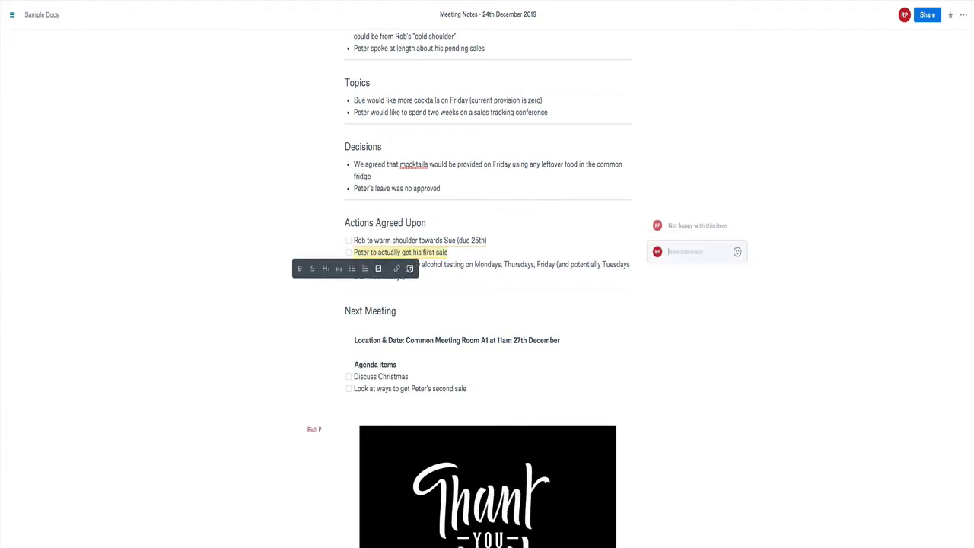
{"action": "type", "text": "This is not fair"}
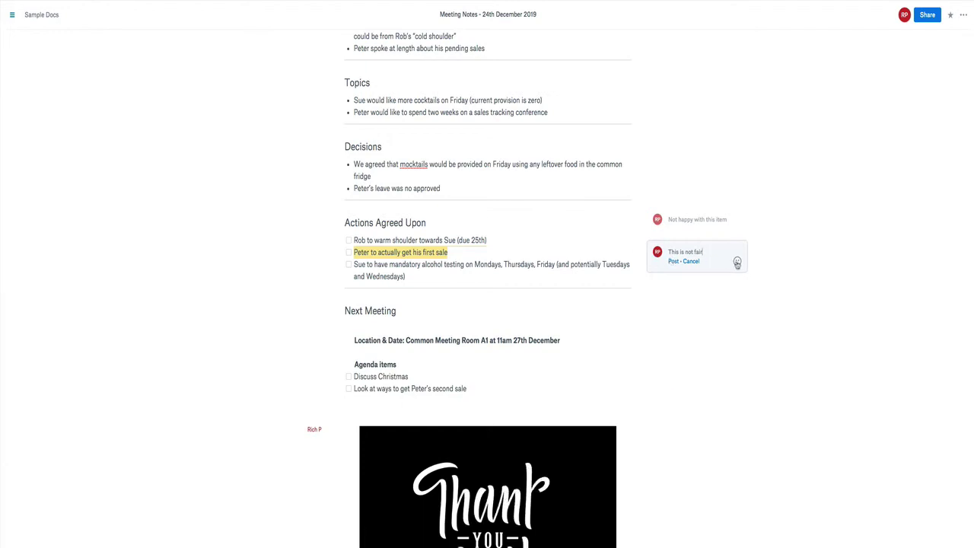
{"action": "left_click", "coordinate": [737, 261]}
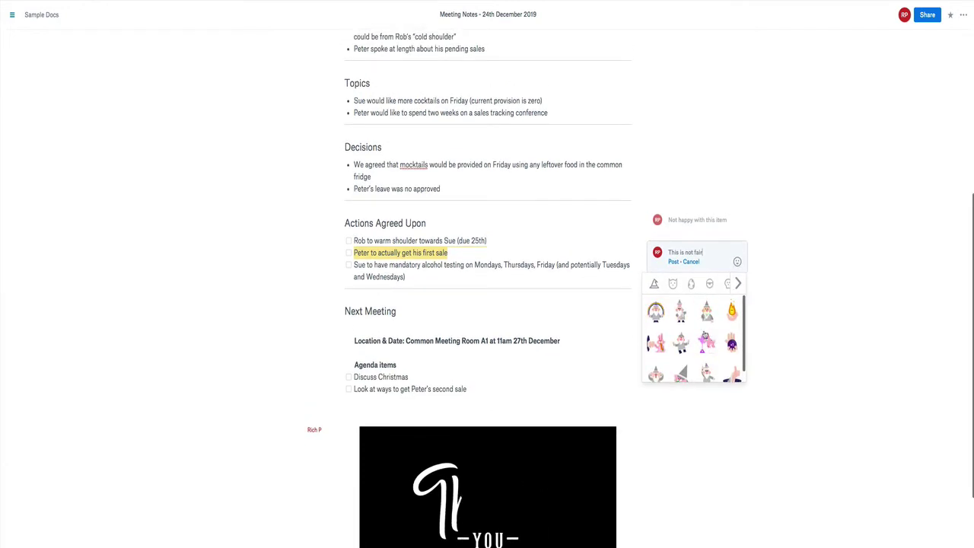
{"action": "left_click", "coordinate": [672, 286]}
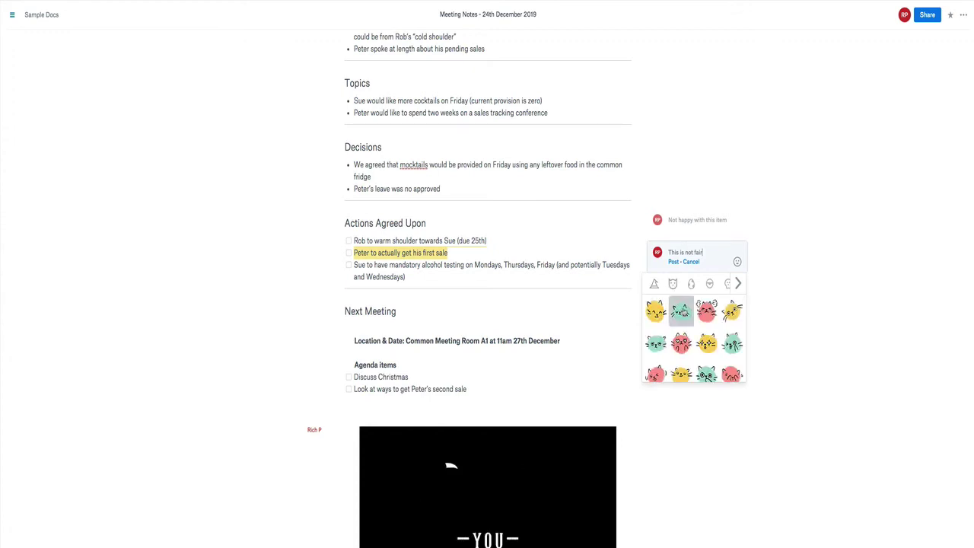
{"action": "left_click", "coordinate": [681, 312]}
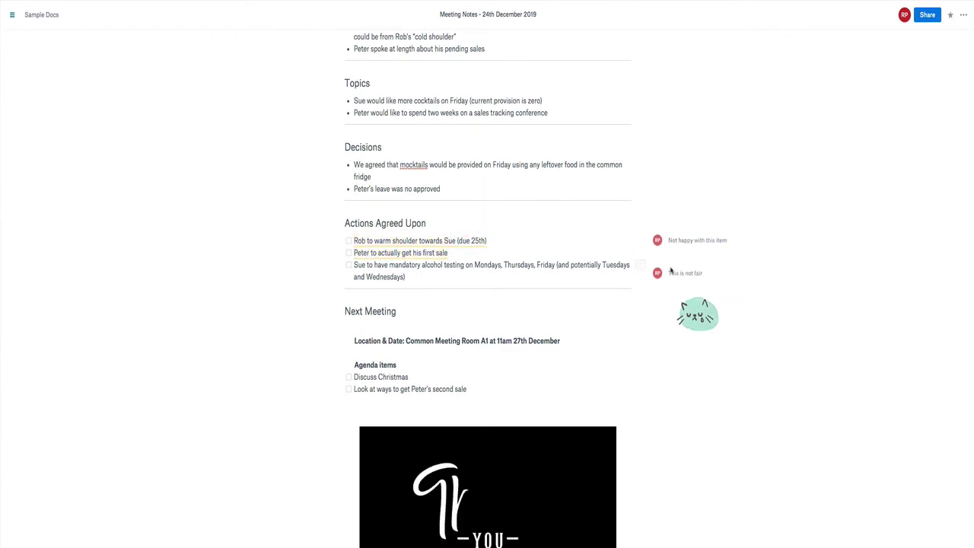
Review the meeting notes from the title to the closing image, and view the document's further options such as history and printing
{"action": "scroll", "coordinate": [748, 271], "scroll_direction": "up", "scroll_amount": 5}
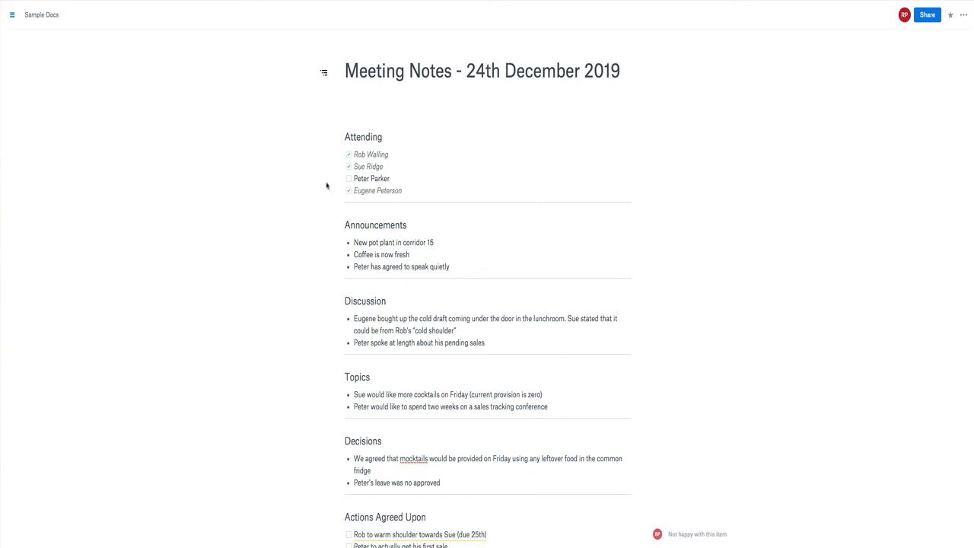
{"action": "scroll", "coordinate": [325, 209], "scroll_direction": "down", "scroll_amount": 5}
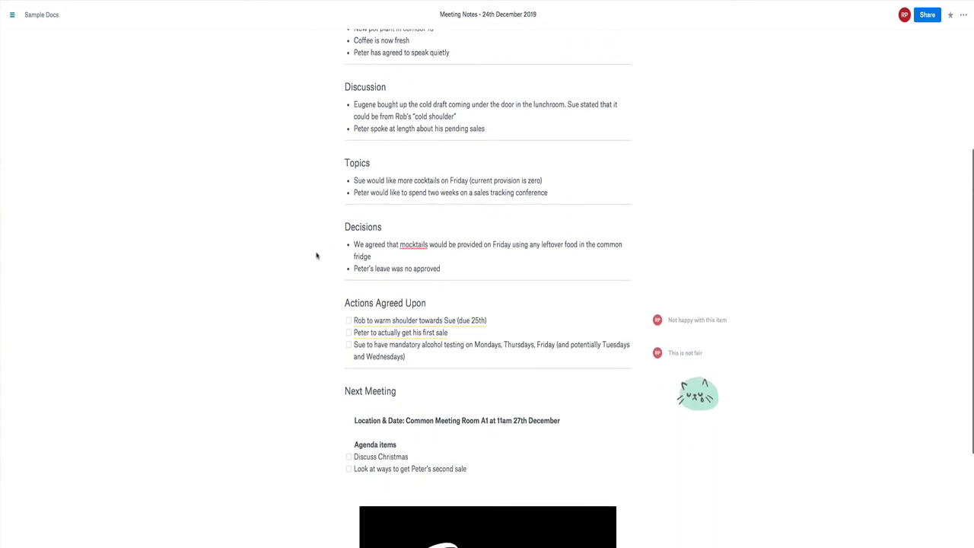
{"action": "scroll", "coordinate": [326, 306], "scroll_direction": "down", "scroll_amount": 3}
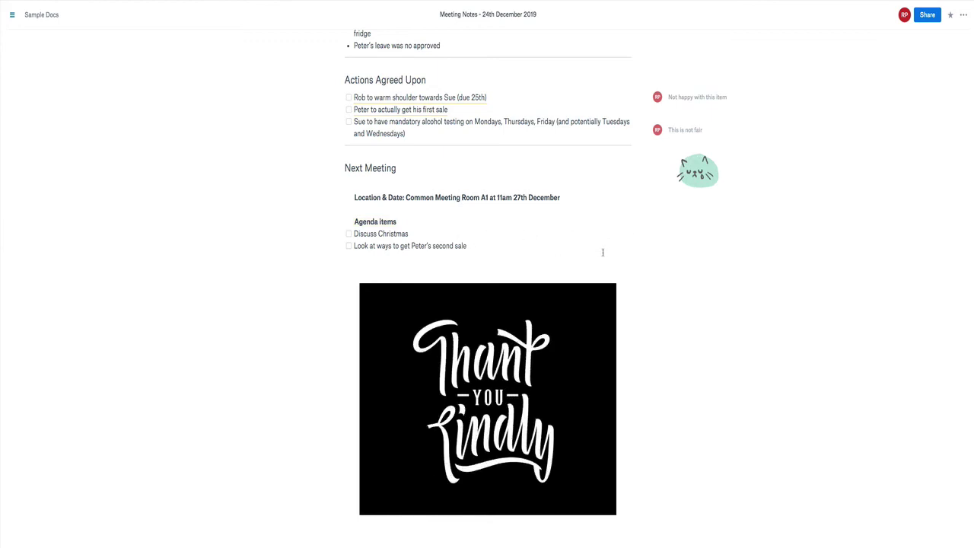
{"action": "scroll", "coordinate": [639, 249], "scroll_direction": "up", "scroll_amount": 4}
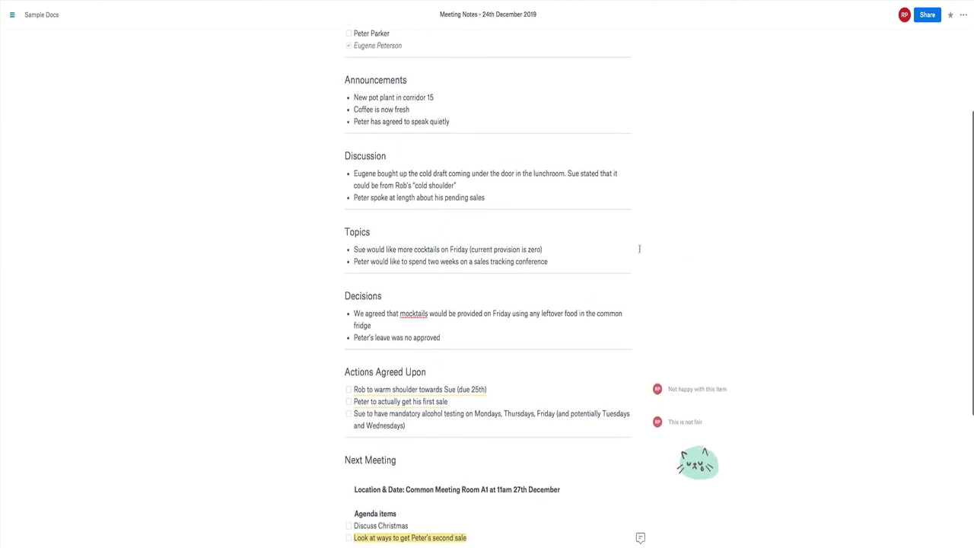
{"action": "scroll", "coordinate": [639, 249], "scroll_direction": "up", "scroll_amount": 1}
{"action": "scroll", "coordinate": [652, 248], "scroll_direction": "up", "scroll_amount": 1}
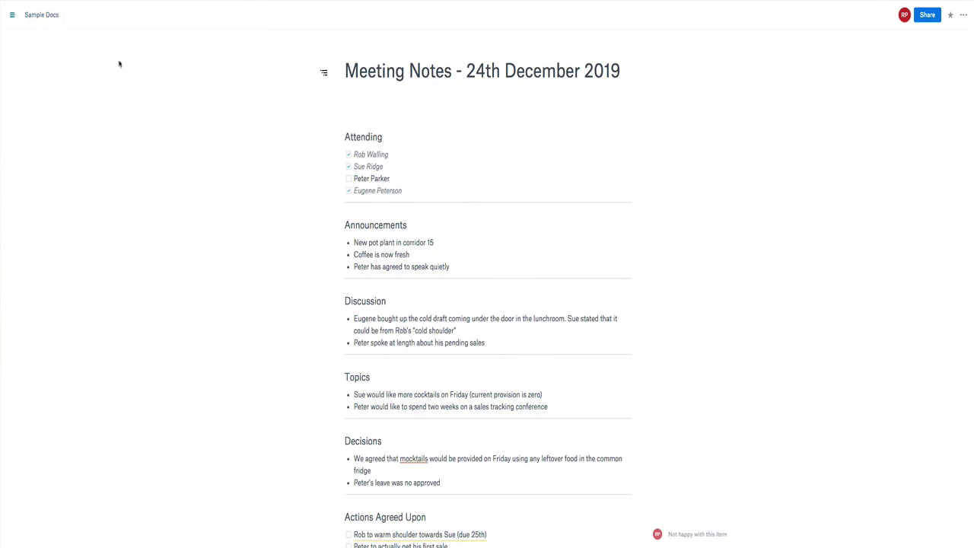
{"action": "left_click", "coordinate": [963, 16]}
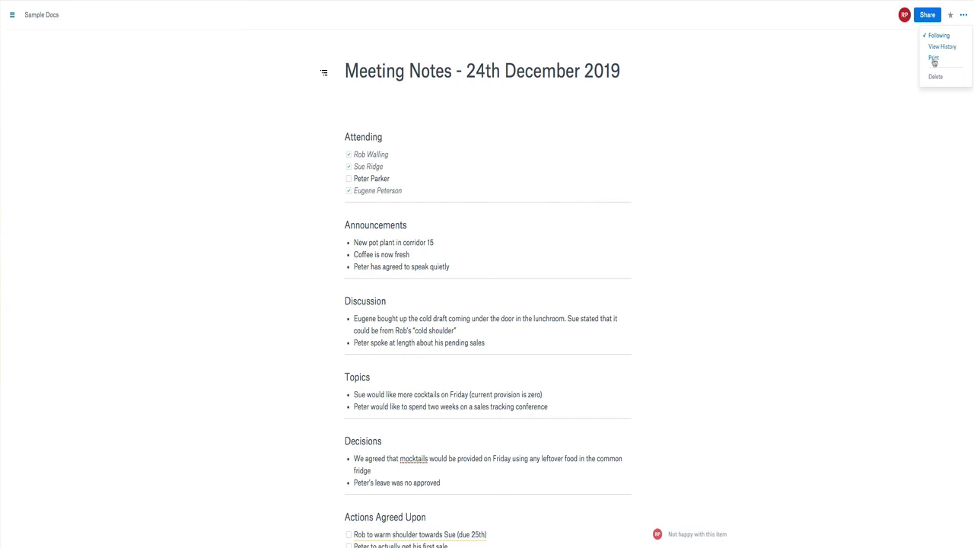
{"action": "left_click", "coordinate": [851, 61]}
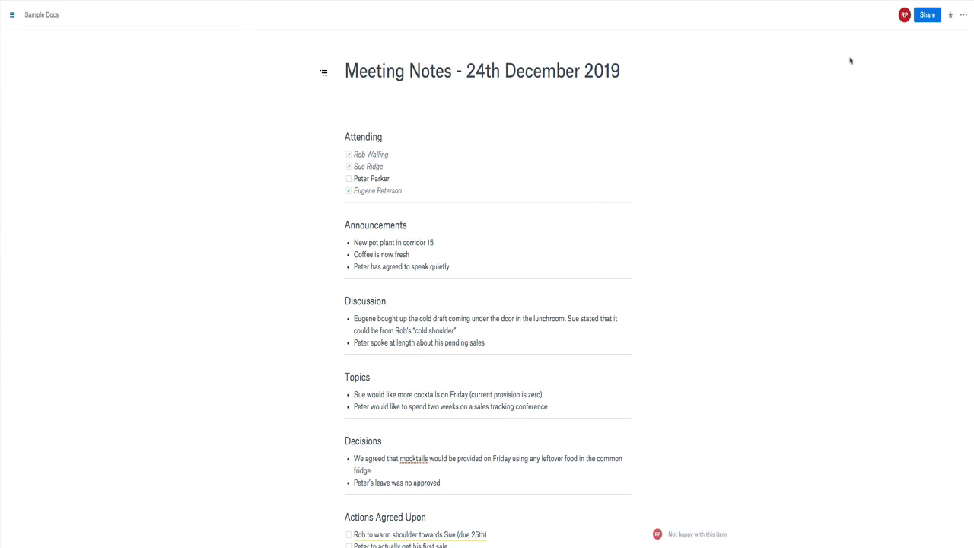